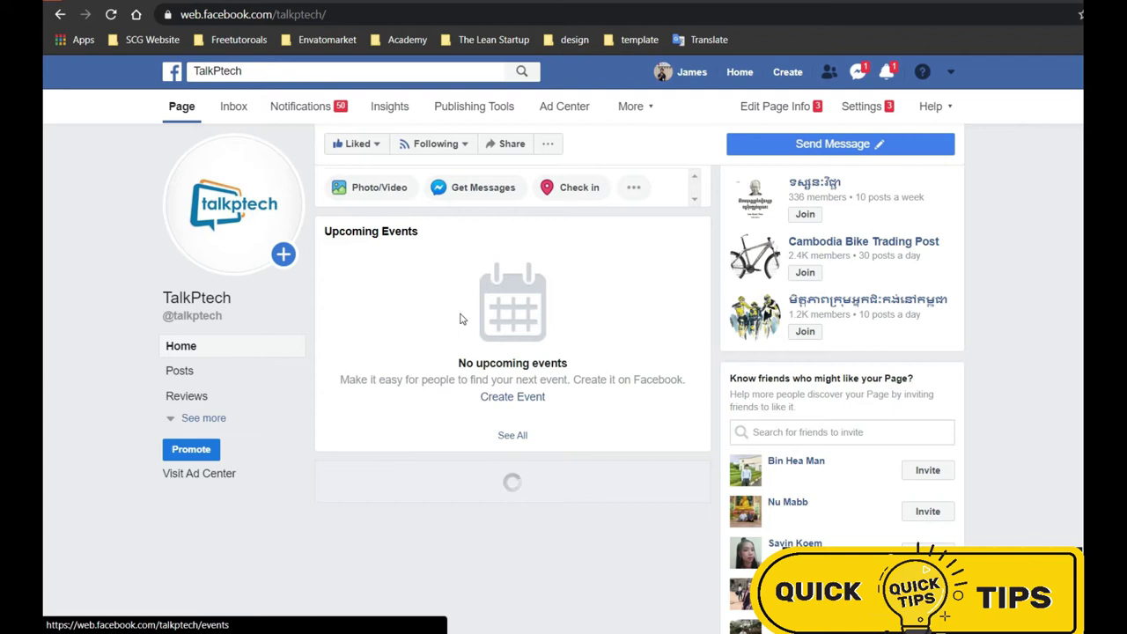
Open the TalkPtech page's Publishing Tools, go to Creator Studio and show the posts in its Content Library.
{"action": "scroll", "coordinate": [459, 319], "scroll_direction": "down", "scroll_amount": 3}
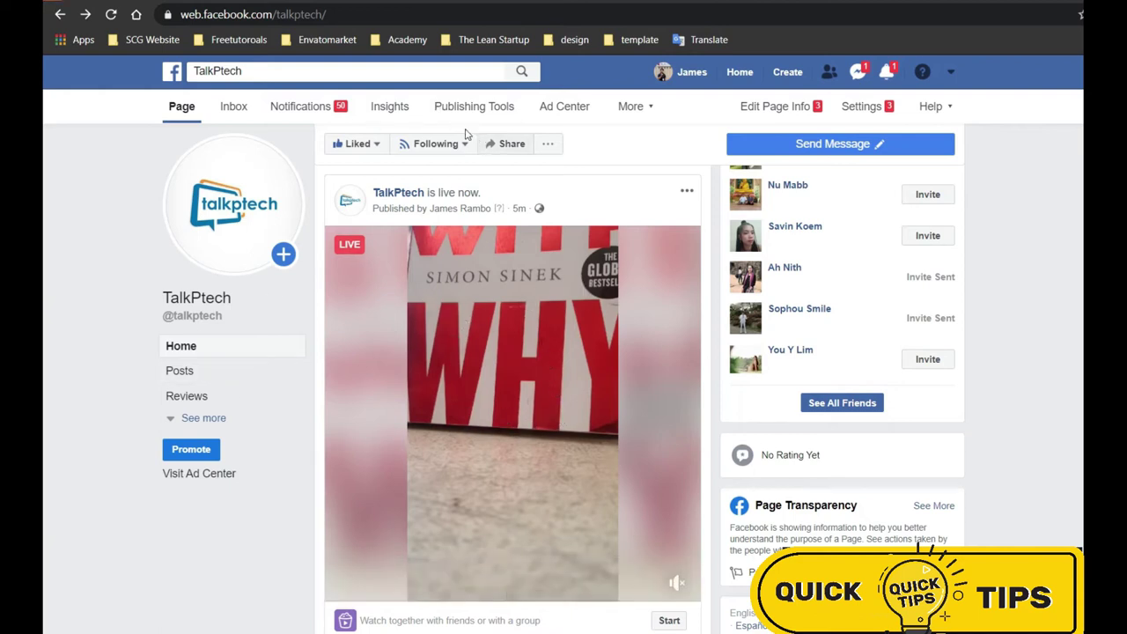
{"action": "left_click", "coordinate": [487, 114]}
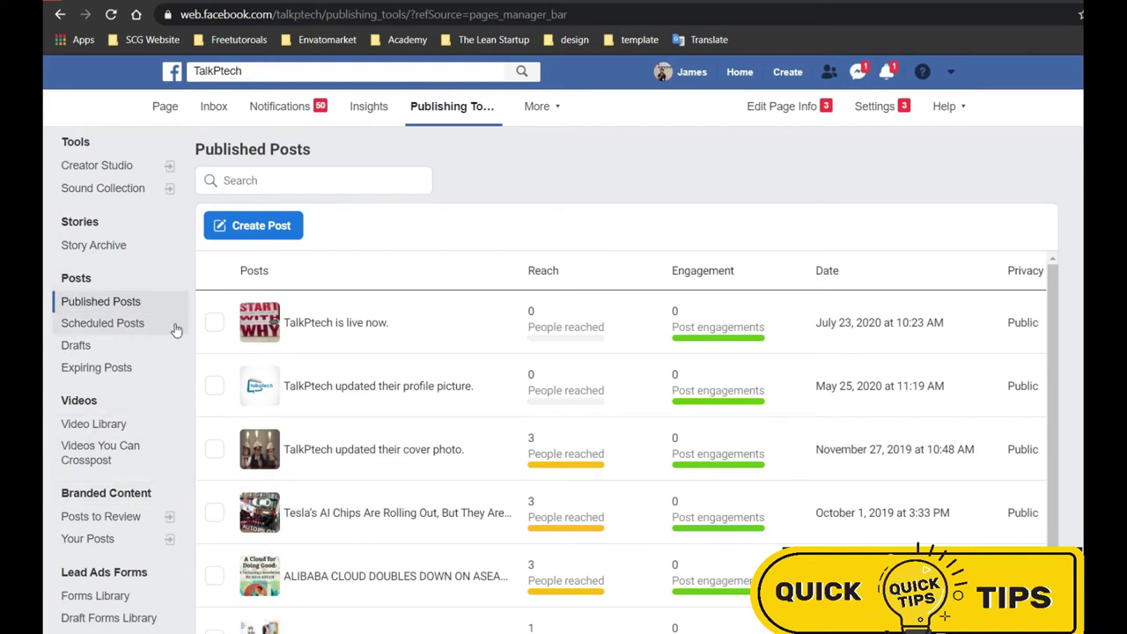
{"action": "left_click", "coordinate": [110, 175]}
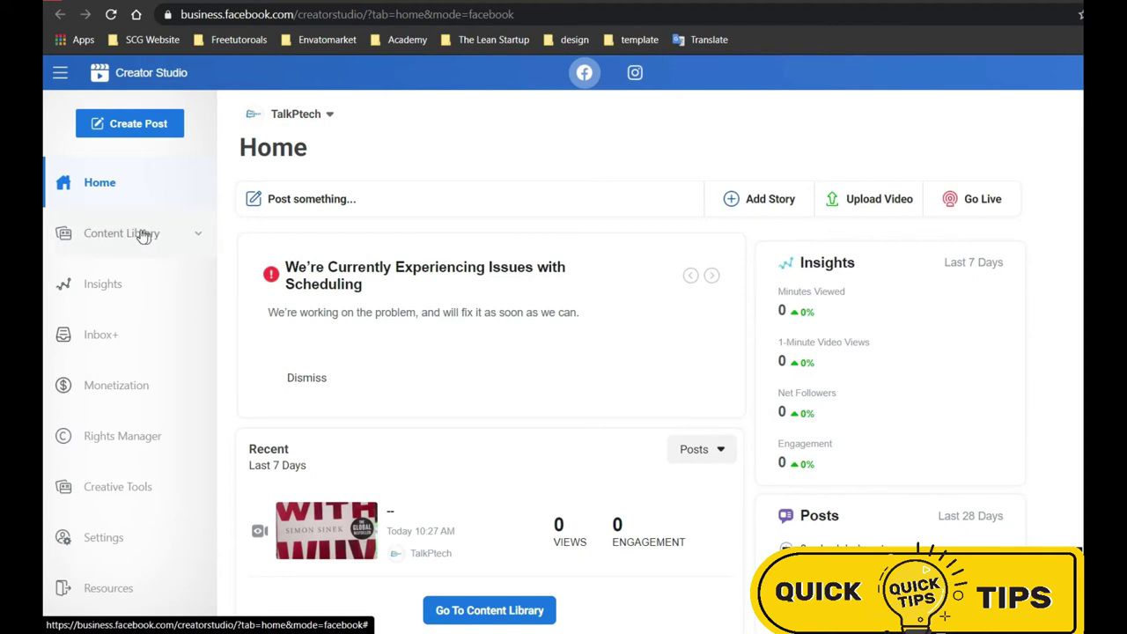
{"action": "left_click", "coordinate": [127, 234]}
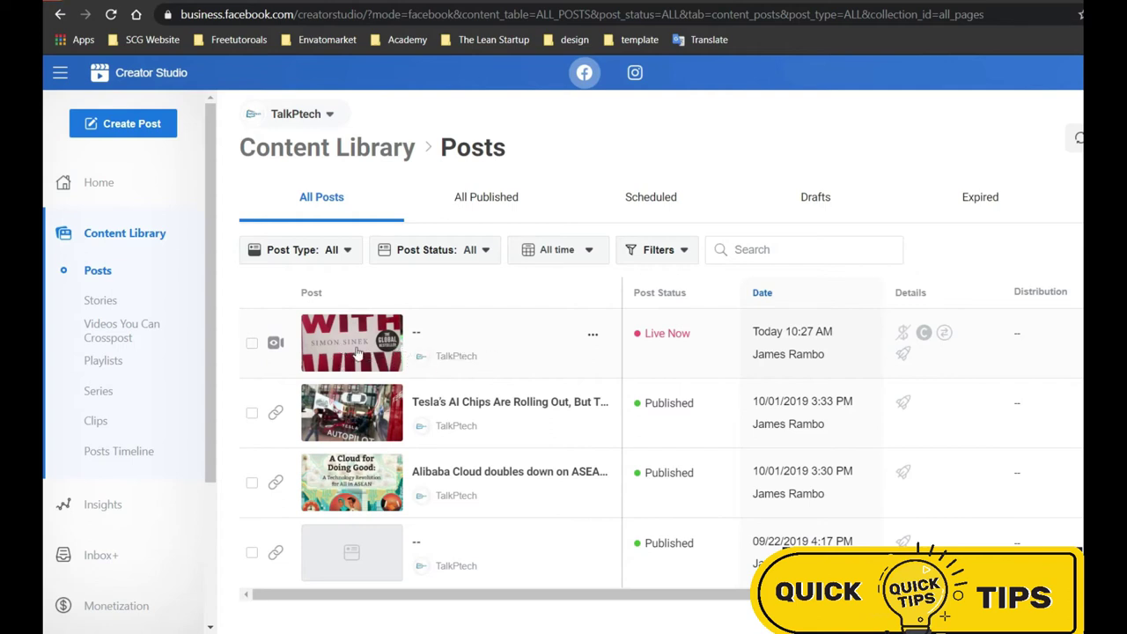
Open the Boost Post settings for the live video post and look over its ad preview.
{"action": "left_click", "coordinate": [595, 338]}
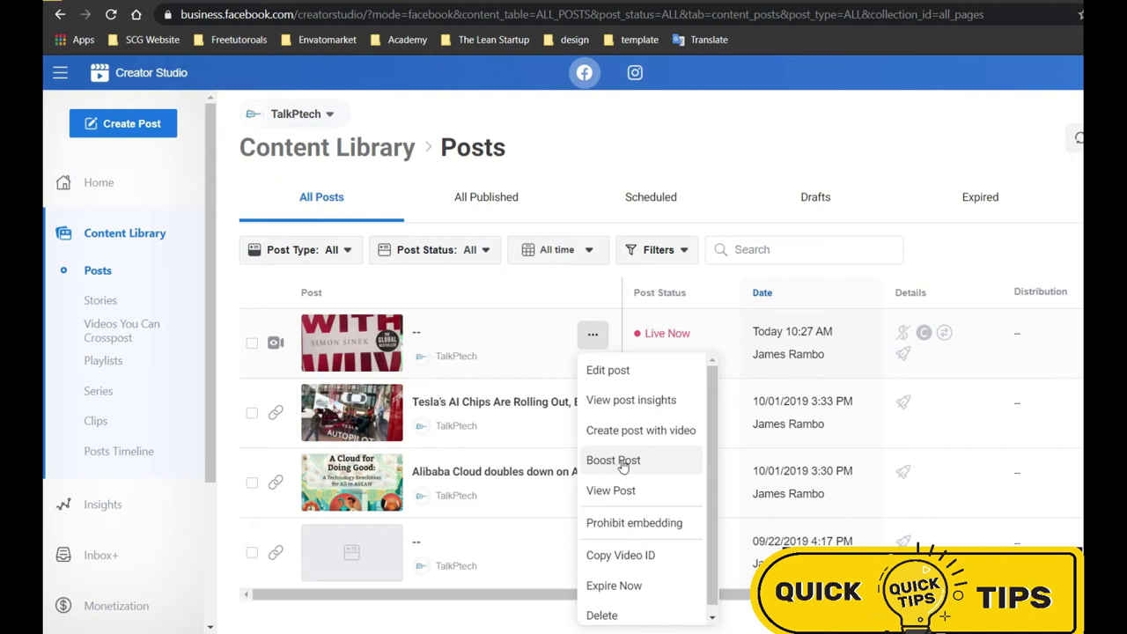
{"action": "left_click", "coordinate": [521, 381]}
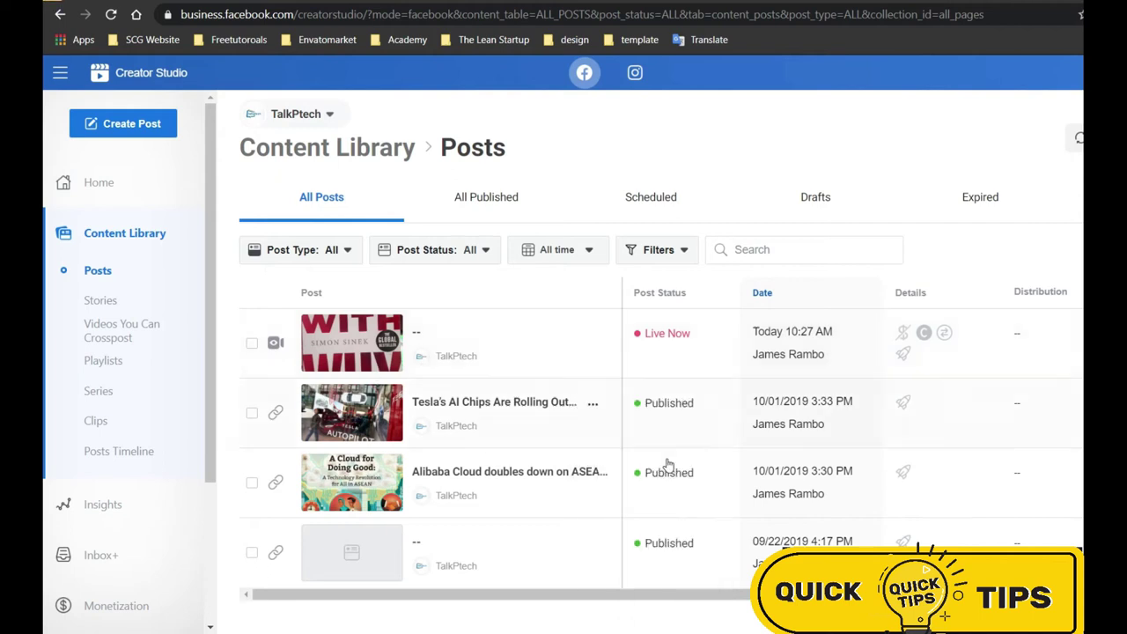
{"action": "left_click", "coordinate": [592, 336]}
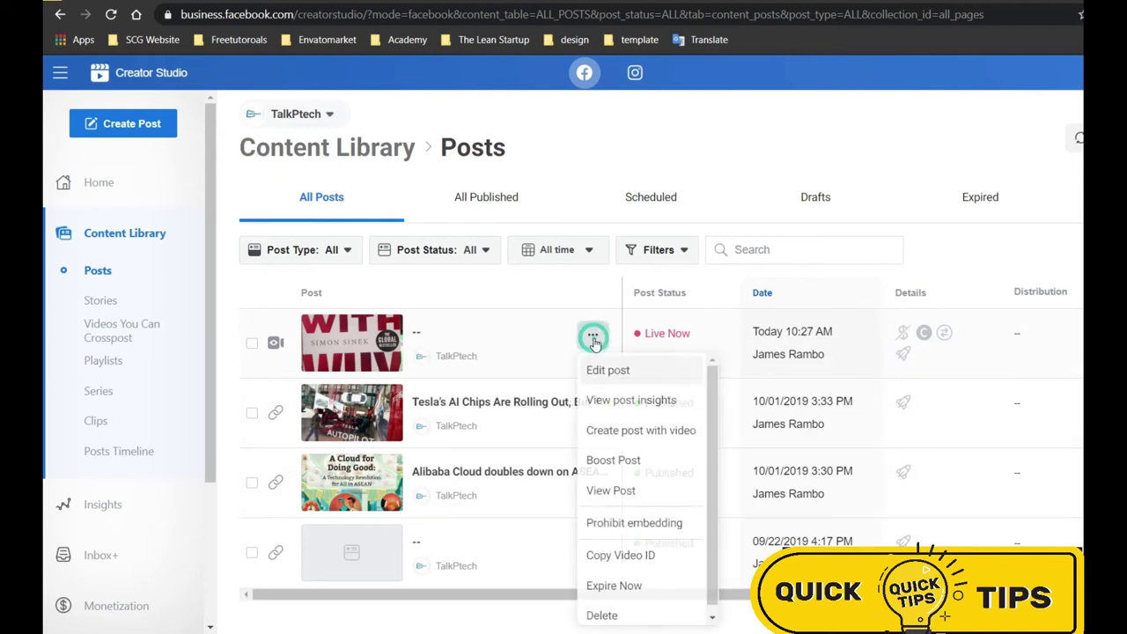
{"action": "left_click", "coordinate": [635, 461]}
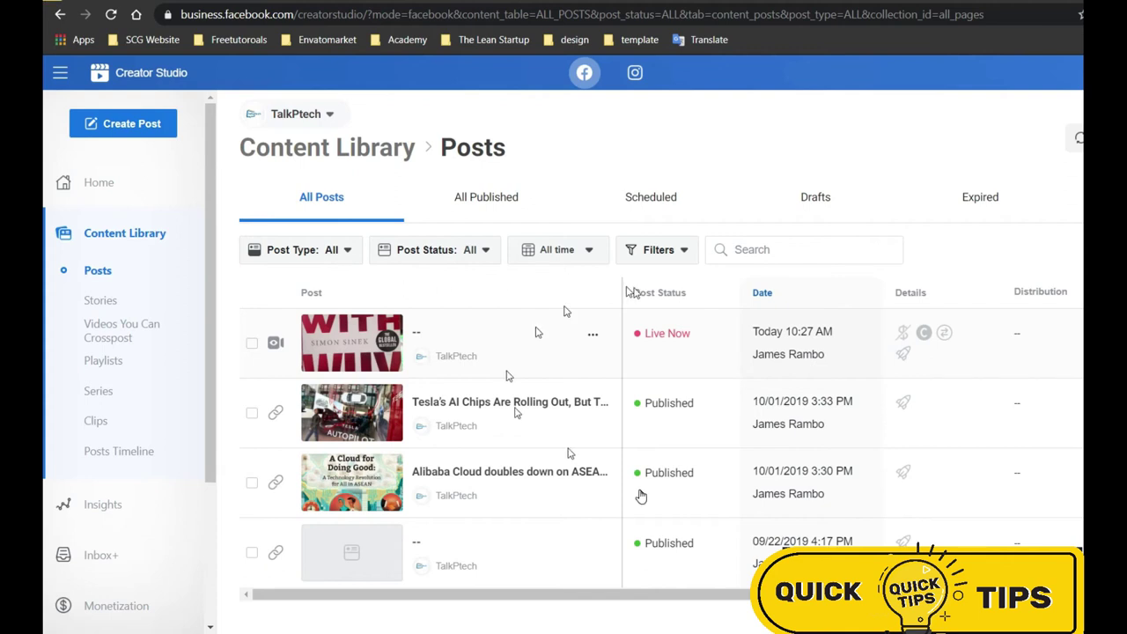
{"action": "left_click", "coordinate": [469, 451]}
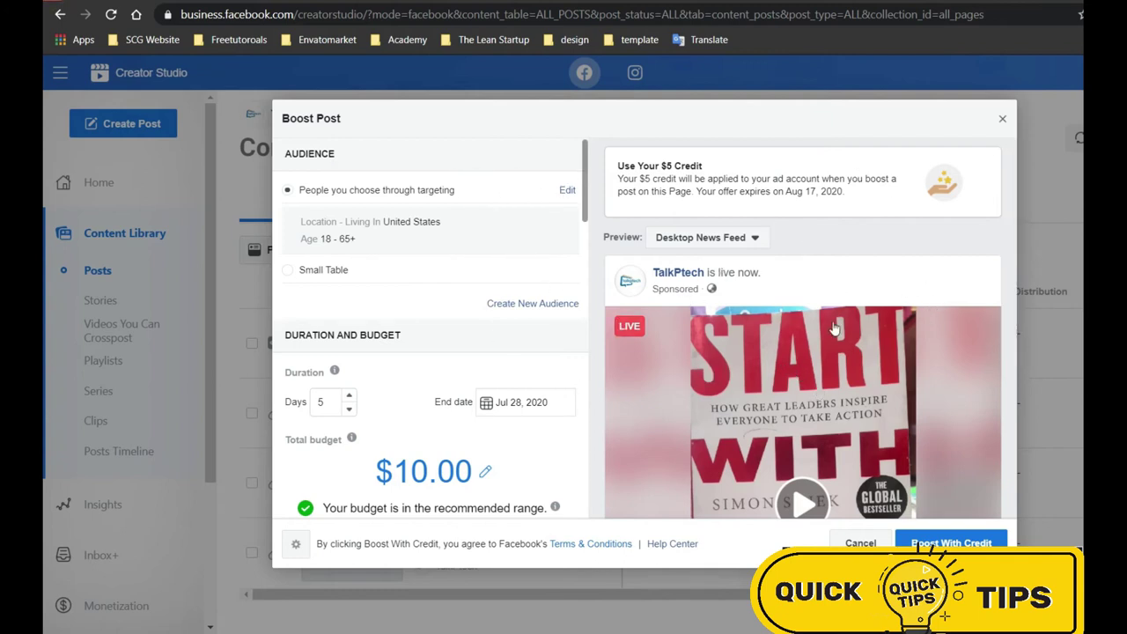
{"action": "scroll", "coordinate": [801, 327], "scroll_direction": "down", "scroll_amount": 2}
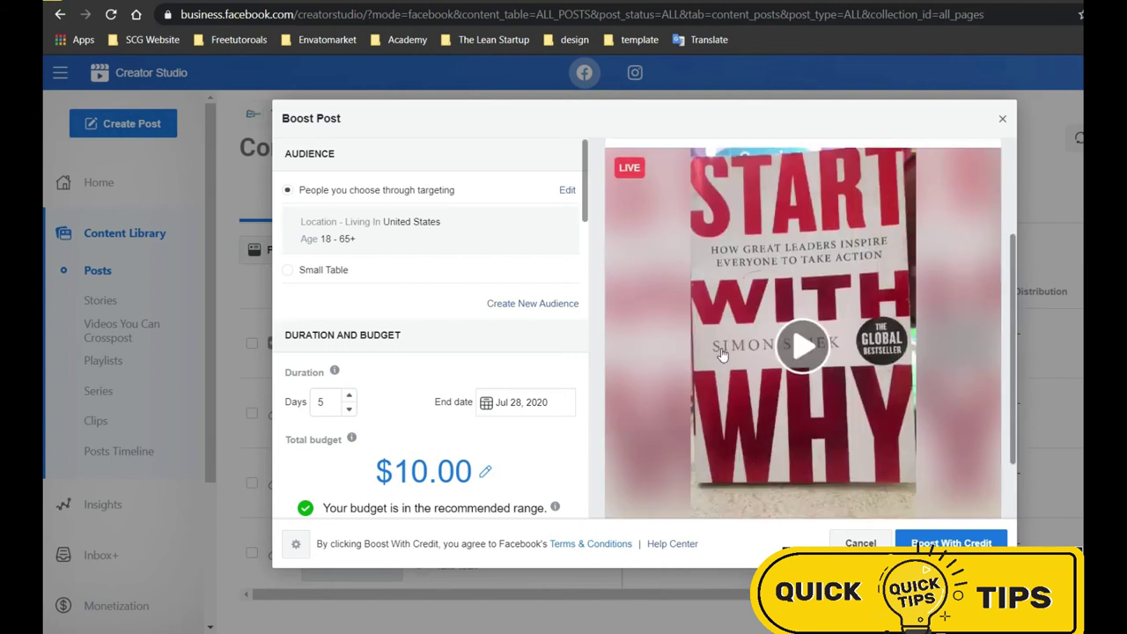
{"action": "scroll", "coordinate": [704, 355], "scroll_direction": "up", "scroll_amount": 1}
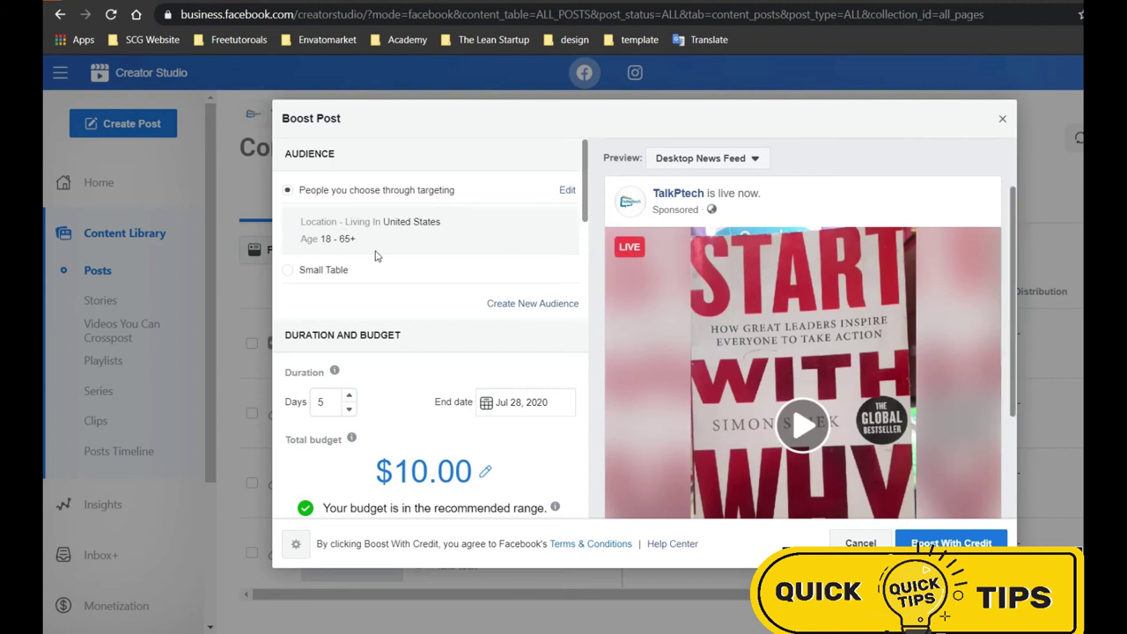
Examine the name, gender, age, location and detailed targeting options for creating a new audience, and close the form without saving.
{"action": "left_click", "coordinate": [528, 305]}
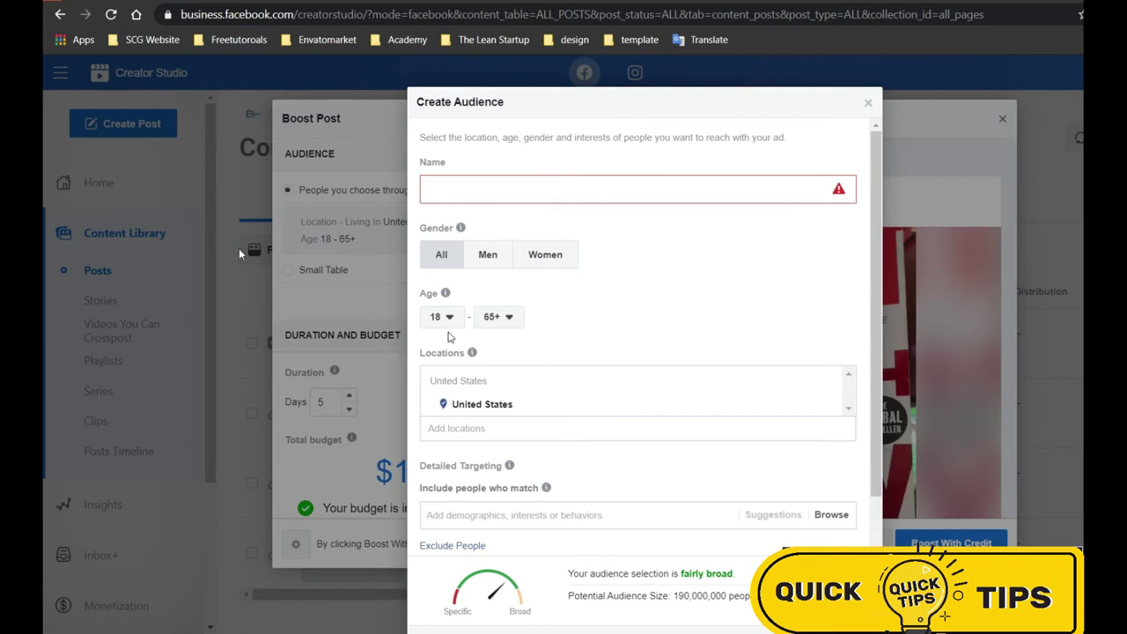
{"action": "mouse_move", "coordinate": [537, 401]}
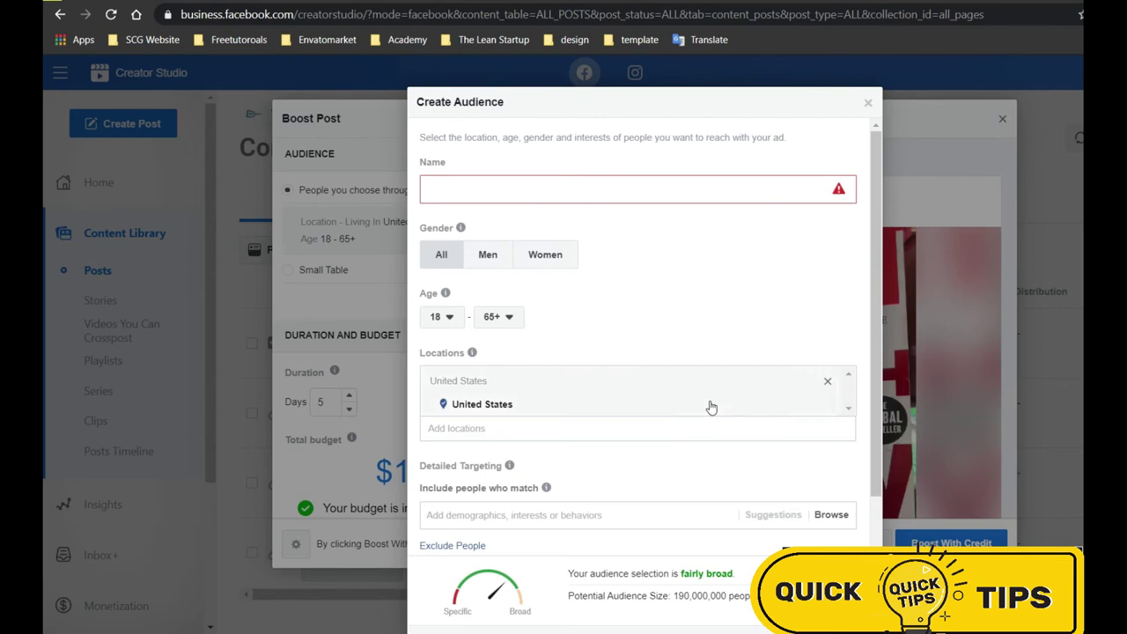
{"action": "scroll", "coordinate": [608, 405], "scroll_direction": "down", "scroll_amount": 1}
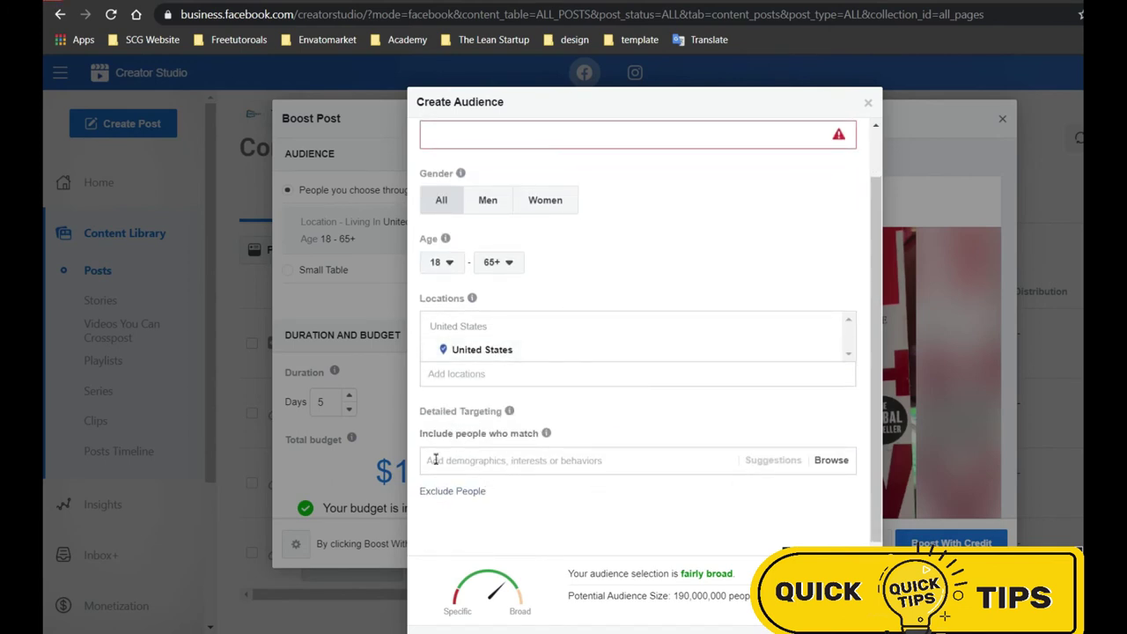
{"action": "scroll", "coordinate": [616, 441], "scroll_direction": "down", "scroll_amount": 1}
{"action": "scroll", "coordinate": [705, 405], "scroll_direction": "up", "scroll_amount": 1}
{"action": "scroll", "coordinate": [632, 449], "scroll_direction": "down", "scroll_amount": 1}
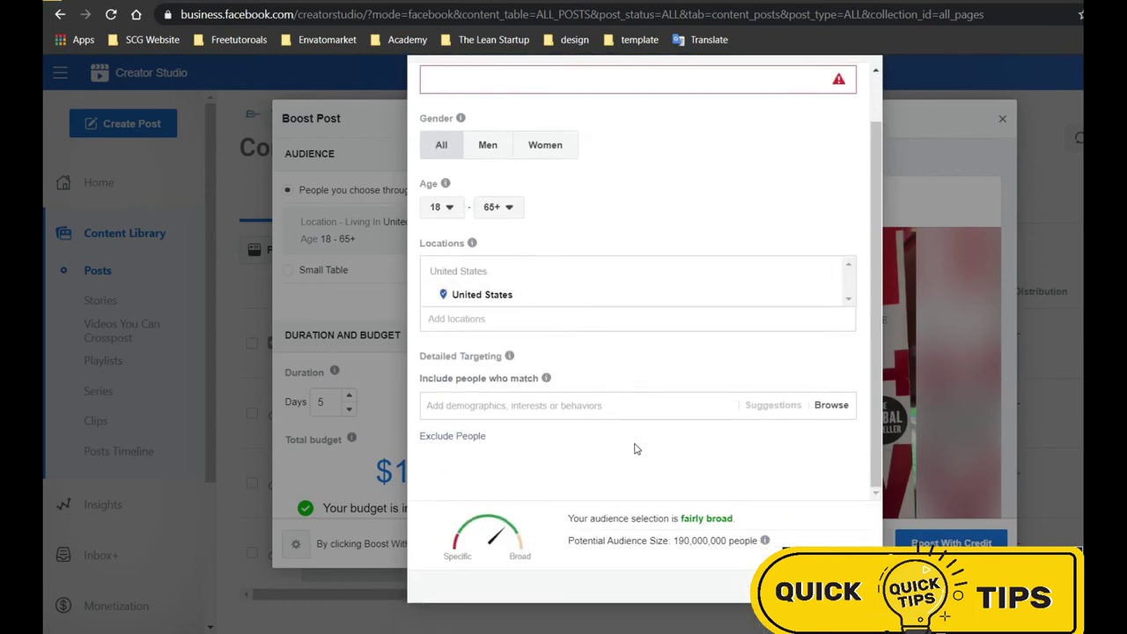
{"action": "scroll", "coordinate": [705, 335], "scroll_direction": "up", "scroll_amount": 1}
{"action": "scroll", "coordinate": [692, 342], "scroll_direction": "down", "scroll_amount": 1}
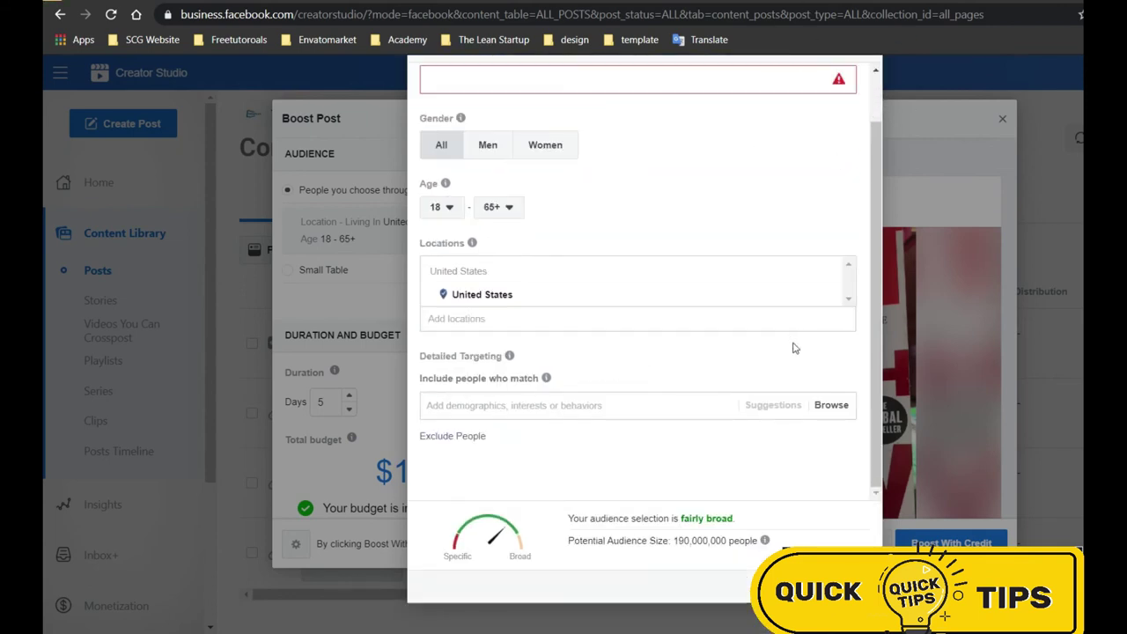
{"action": "scroll", "coordinate": [745, 320], "scroll_direction": "up", "scroll_amount": 2}
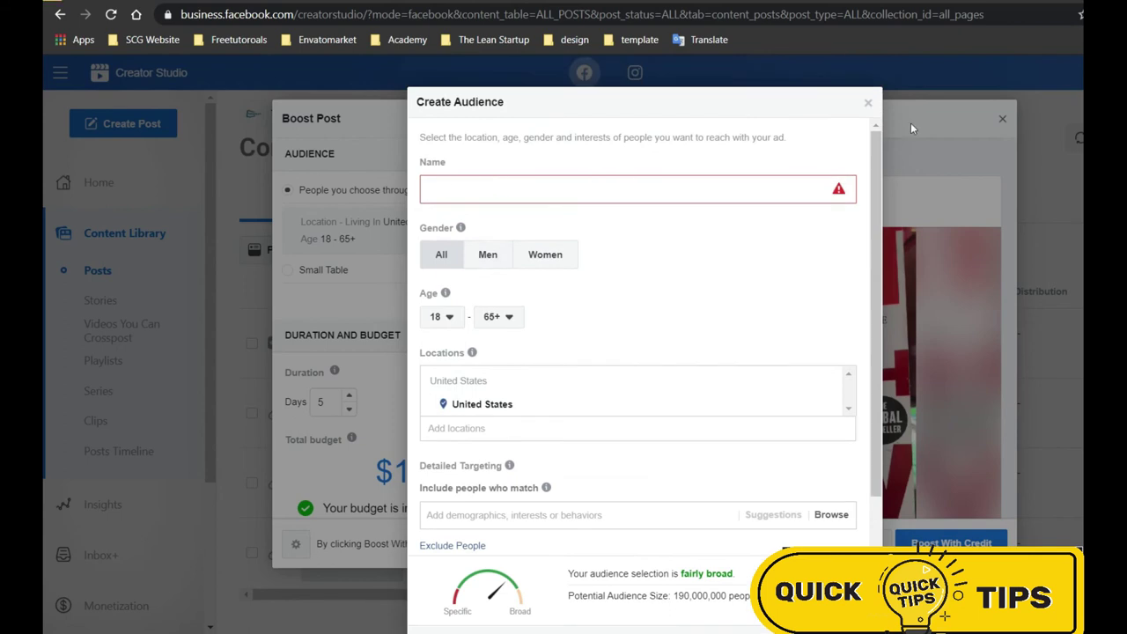
{"action": "left_click", "coordinate": [868, 103]}
Examine the boost's duration, end date, total budget, delivery type and payment currency settings, along with the end of the ad preview.
{"action": "scroll", "coordinate": [425, 381], "scroll_direction": "down", "scroll_amount": 1}
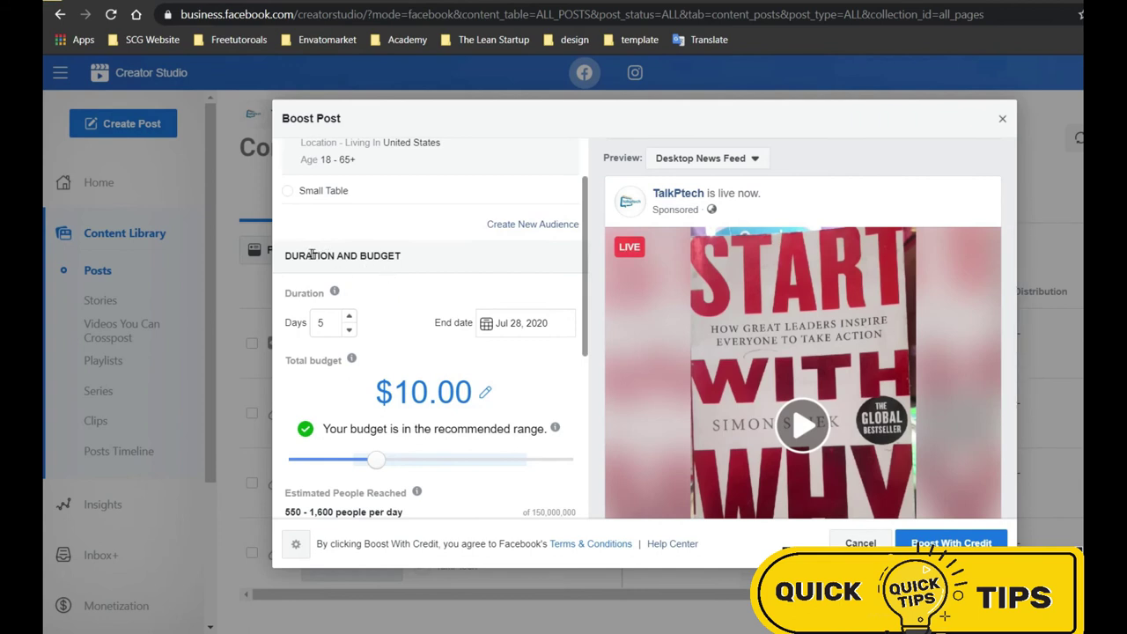
{"action": "scroll", "coordinate": [353, 255], "scroll_direction": "down", "scroll_amount": 1}
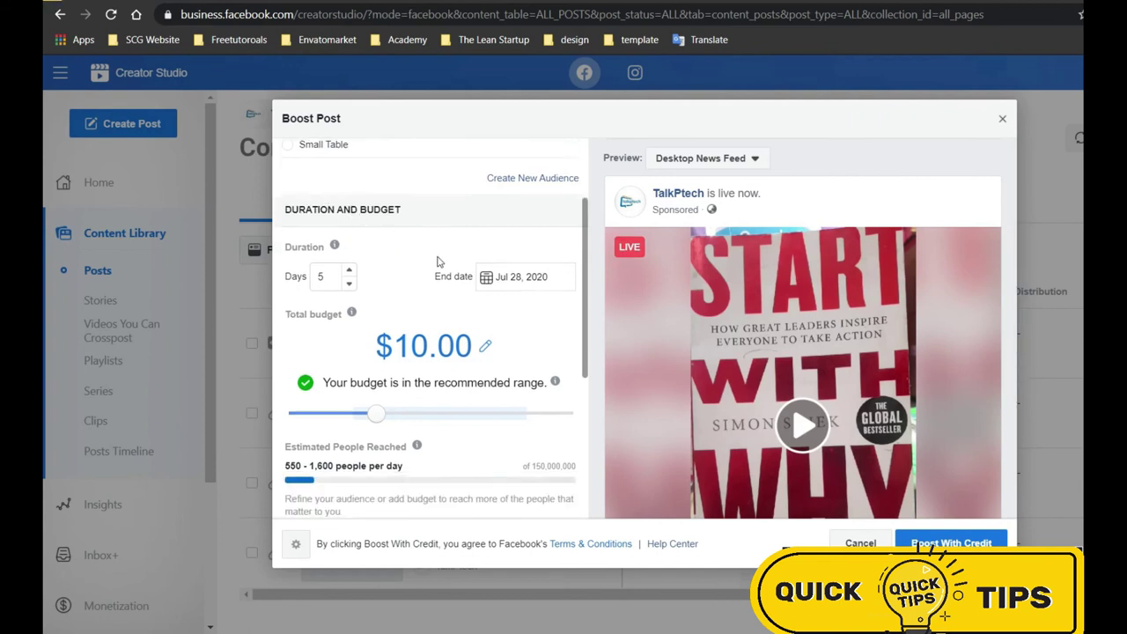
{"action": "double_click", "coordinate": [320, 245]}
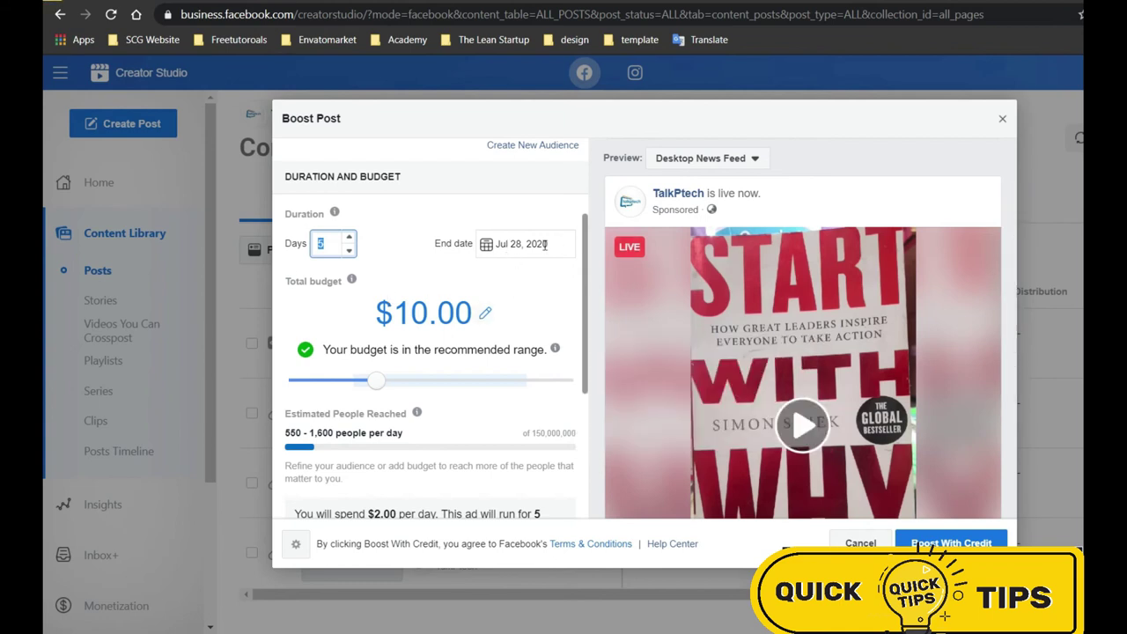
{"action": "left_click", "coordinate": [392, 315]}
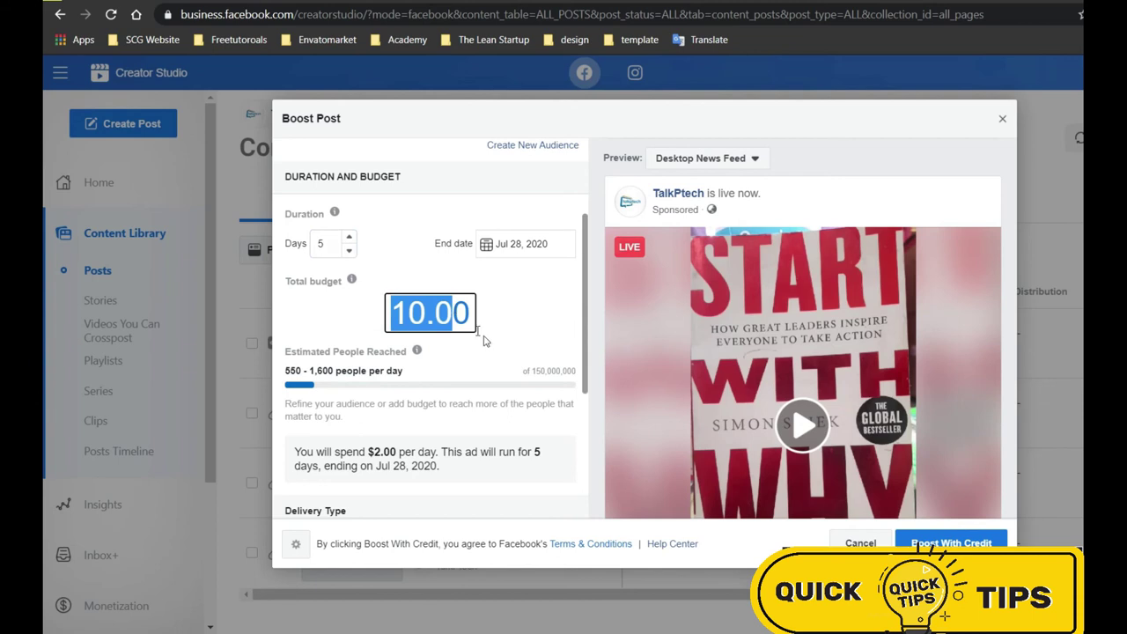
{"action": "scroll", "coordinate": [488, 333], "scroll_direction": "down", "scroll_amount": 2}
{"action": "scroll", "coordinate": [489, 332], "scroll_direction": "down", "scroll_amount": 1}
{"action": "scroll", "coordinate": [445, 374], "scroll_direction": "down", "scroll_amount": 1}
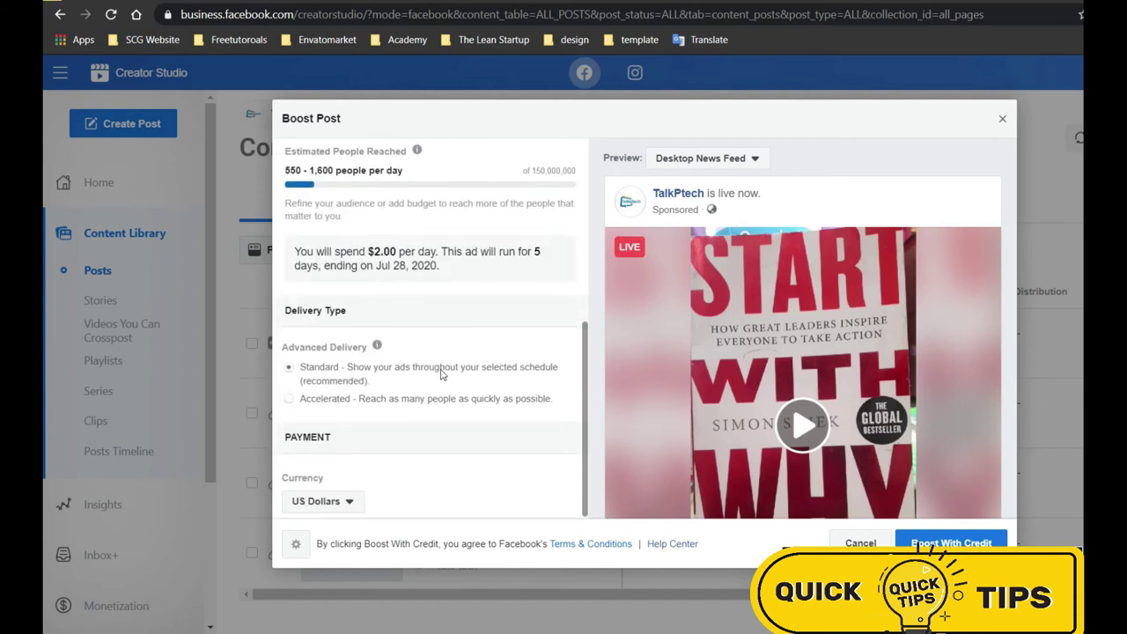
{"action": "scroll", "coordinate": [1006, 468], "scroll_direction": "down", "scroll_amount": 3}
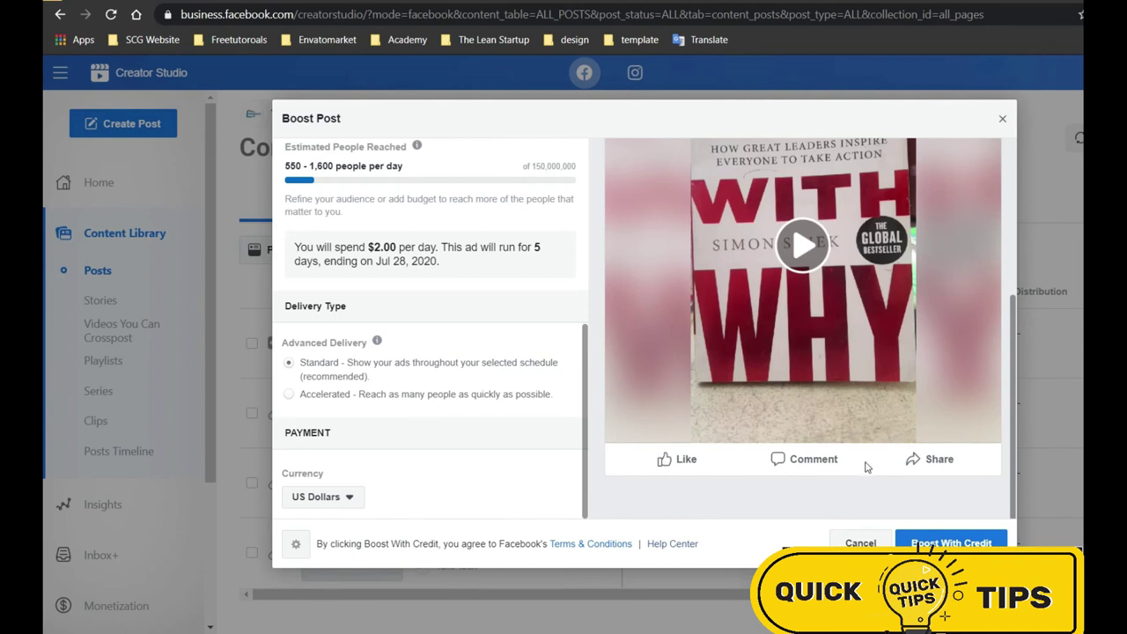
Review the boost's audience and budget settings again together with the credit offer and Desktop News Feed preview.
{"action": "scroll", "coordinate": [507, 467], "scroll_direction": "up", "scroll_amount": 3}
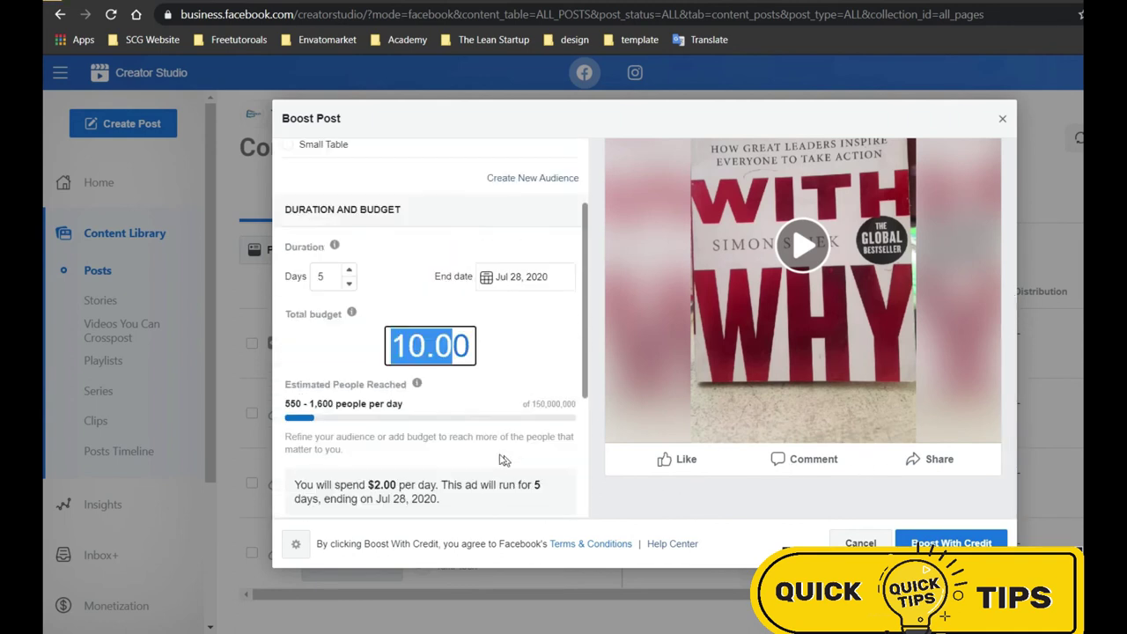
{"action": "scroll", "coordinate": [440, 356], "scroll_direction": "up", "scroll_amount": 2}
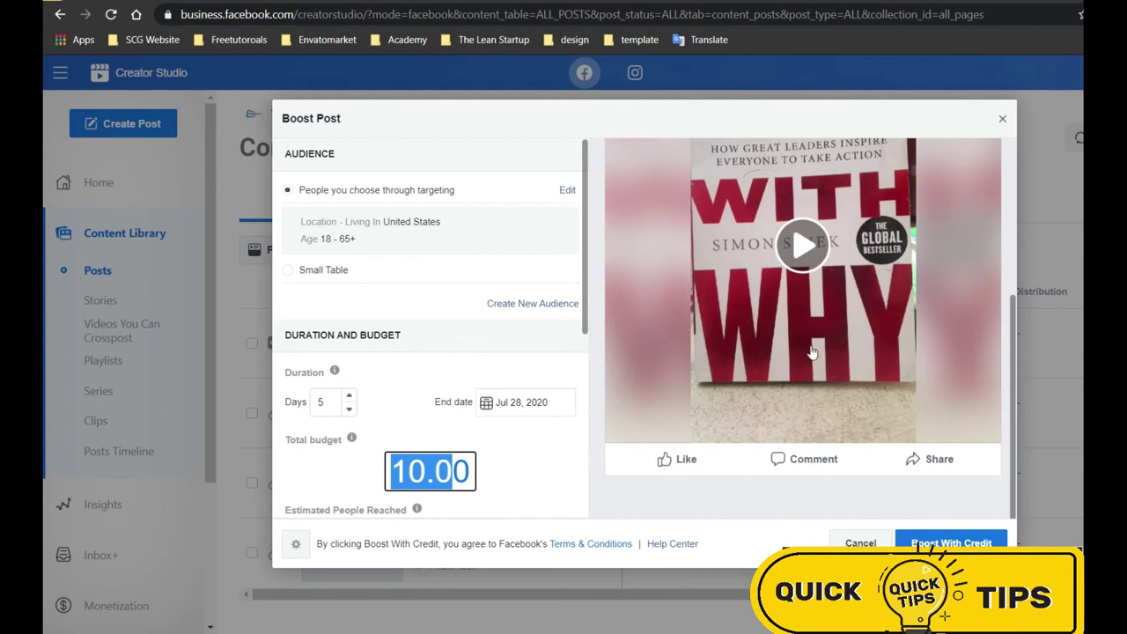
{"action": "scroll", "coordinate": [812, 352], "scroll_direction": "up", "scroll_amount": 3}
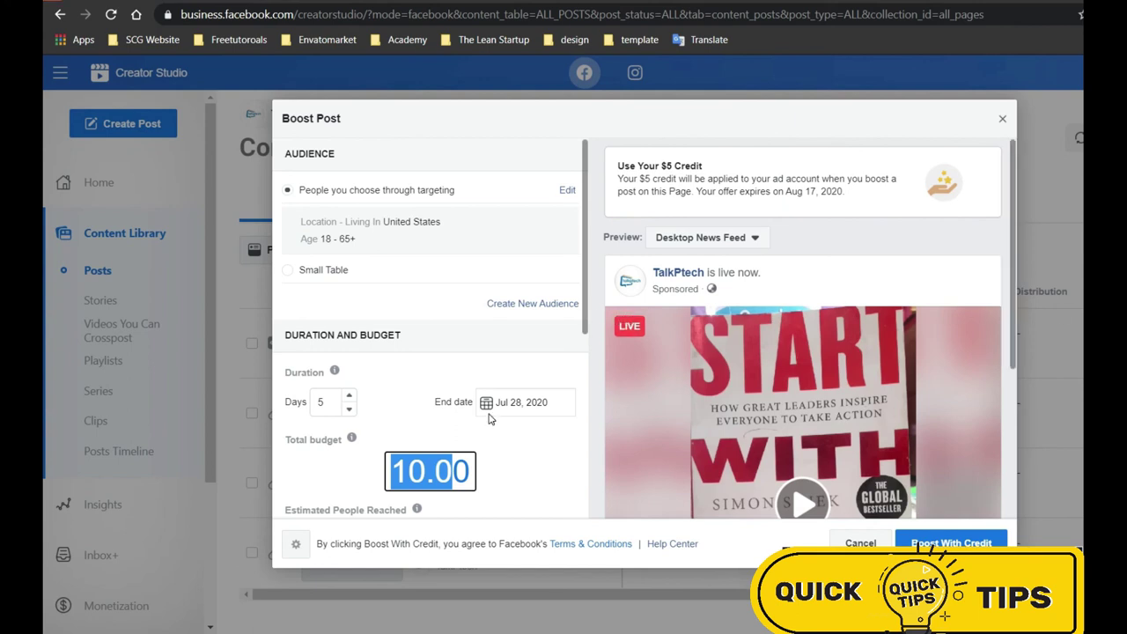
{"action": "scroll", "coordinate": [769, 346], "scroll_direction": "down", "scroll_amount": 3}
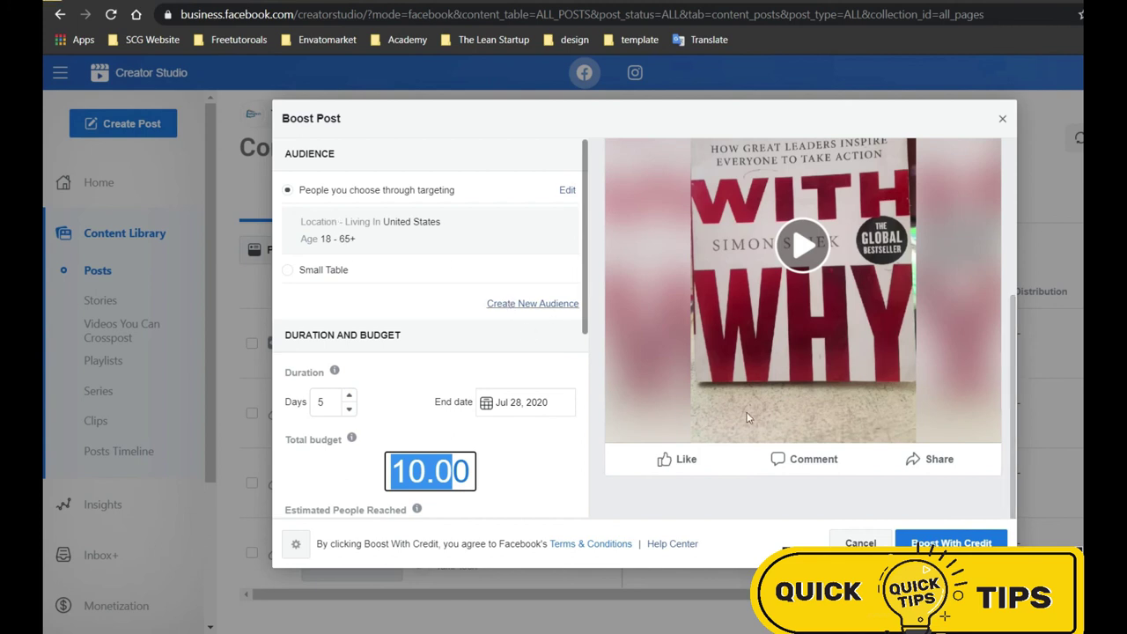
{"action": "scroll", "coordinate": [768, 372], "scroll_direction": "up", "scroll_amount": 2}
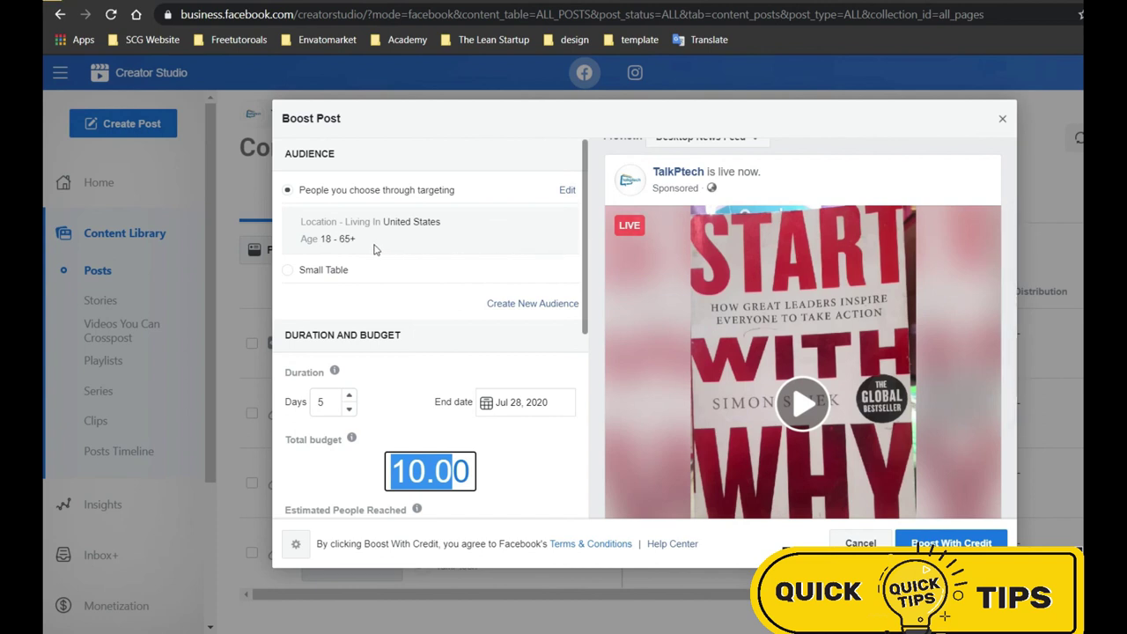
Return to the TalkPtech page and look over its header and post creation options.
{"action": "scroll", "coordinate": [636, 313], "scroll_direction": "down", "scroll_amount": 1}
{"action": "scroll", "coordinate": [636, 313], "scroll_direction": "down", "scroll_amount": 2}
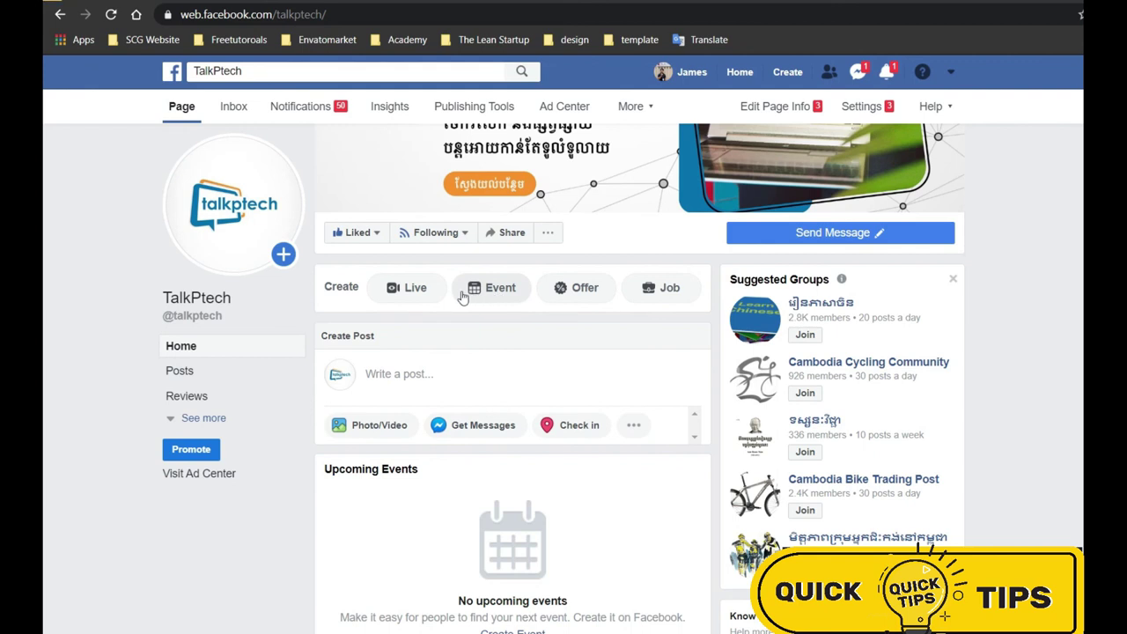
{"action": "scroll", "coordinate": [463, 297], "scroll_direction": "up", "scroll_amount": 2}
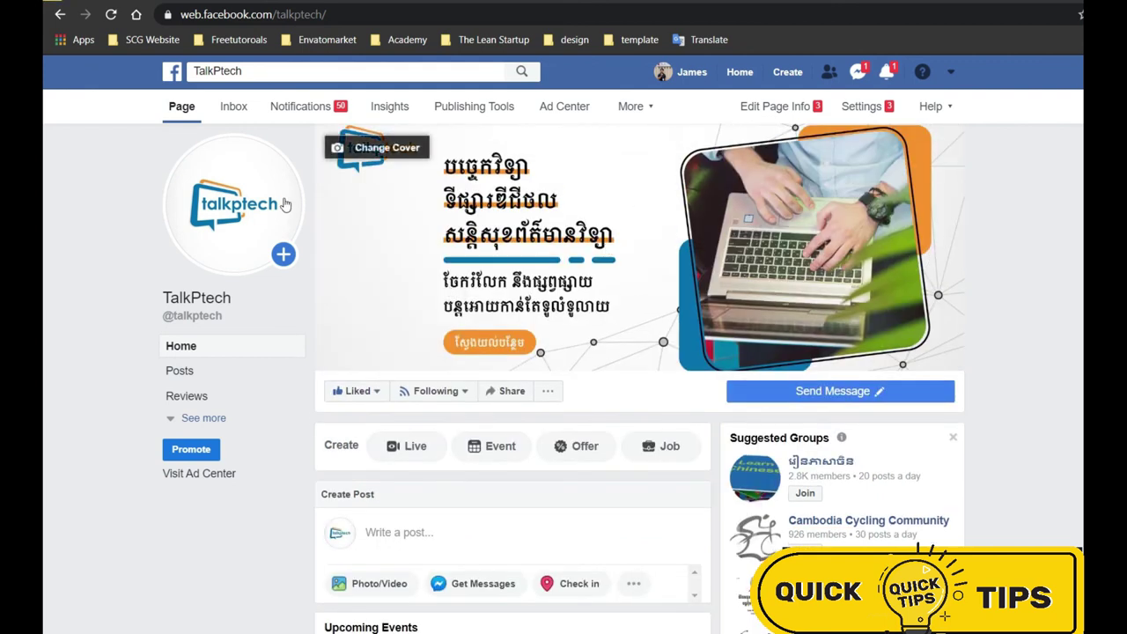